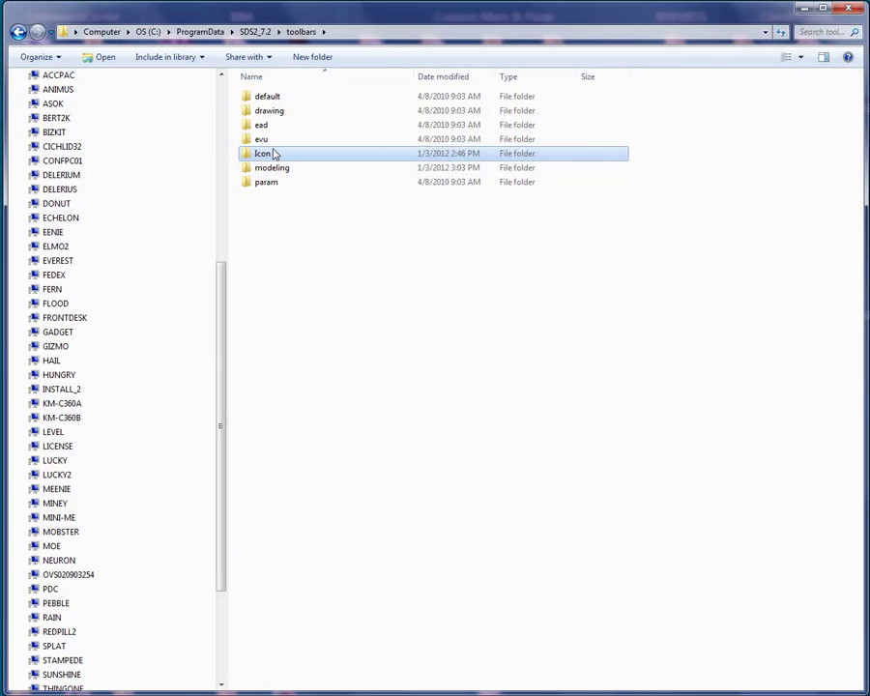
Look inside the toolbars Icon folder, then go back up to SDS2_7.2.
{"action": "double_click", "coordinate": [274, 153]}
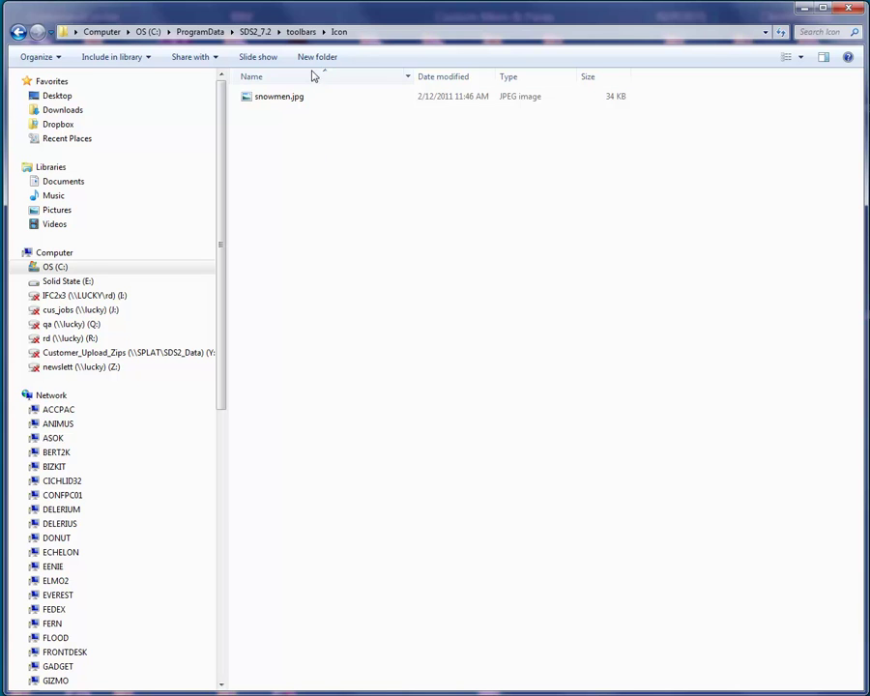
{"action": "left_click", "coordinate": [255, 31]}
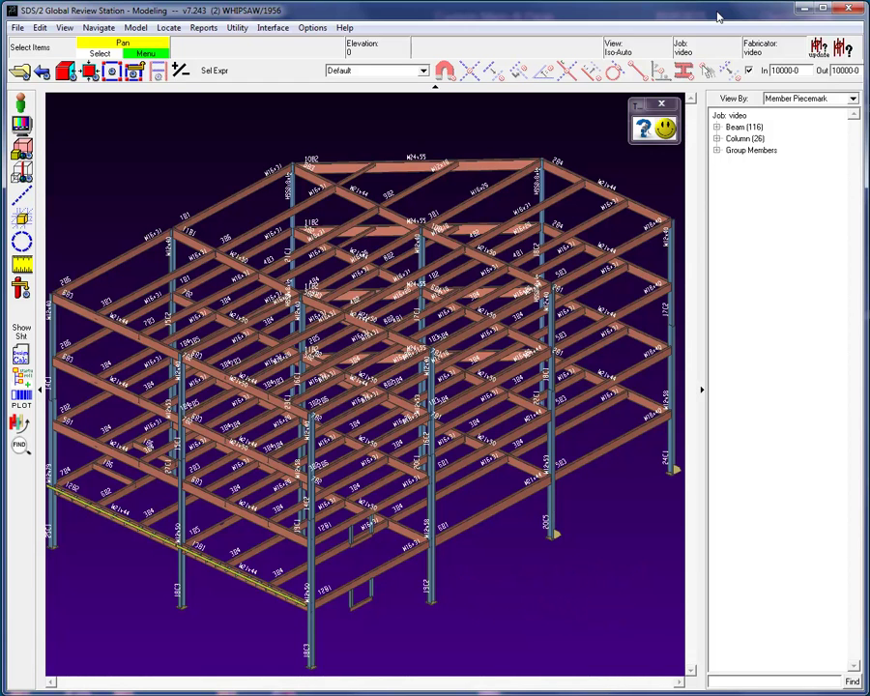
In Toolbar Configuration, pick the Miscellaneous command group and drag Custom button onto the Tools toolbar.
{"action": "left_click", "coordinate": [312, 27]}
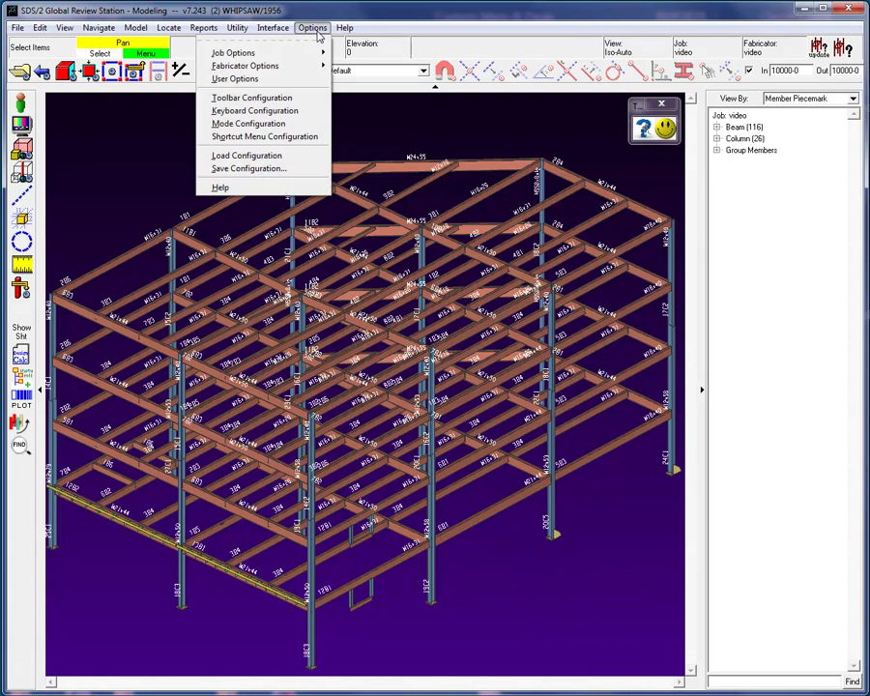
{"action": "left_click", "coordinate": [288, 98]}
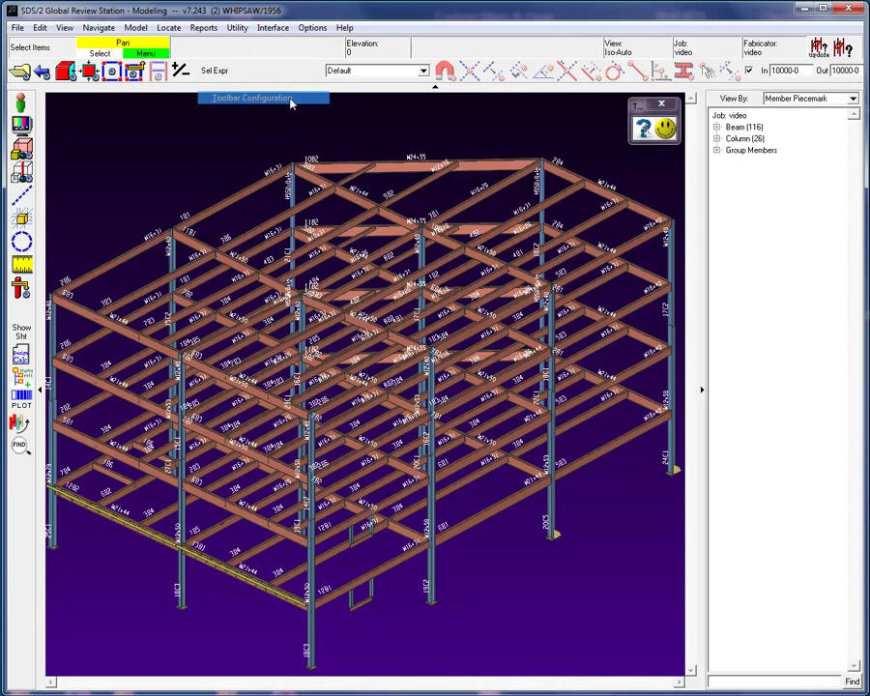
{"action": "left_click", "coordinate": [265, 118]}
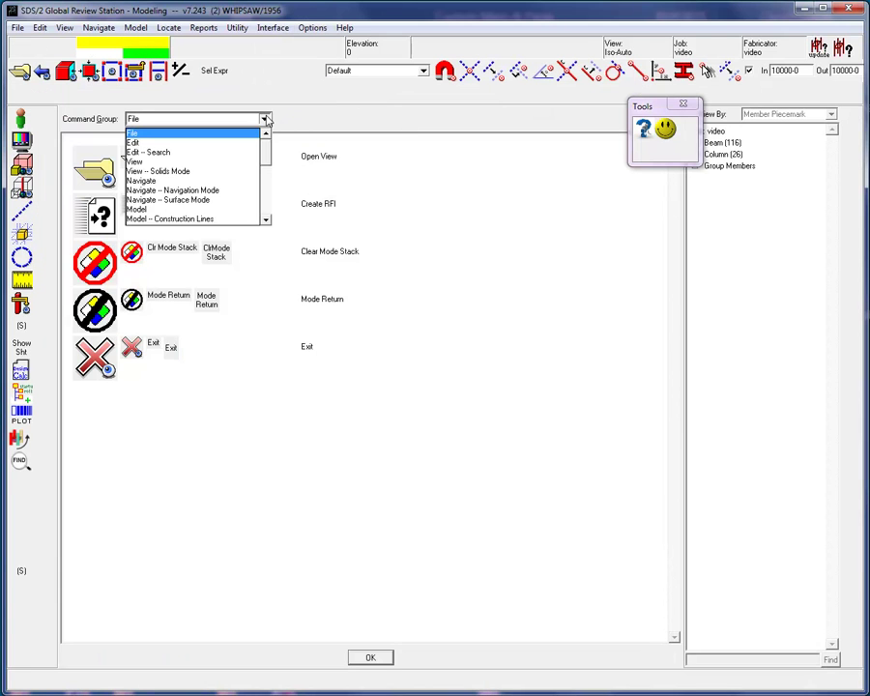
{"action": "left_click_drag", "start_coordinate": [269, 152], "coordinate": [267, 198]}
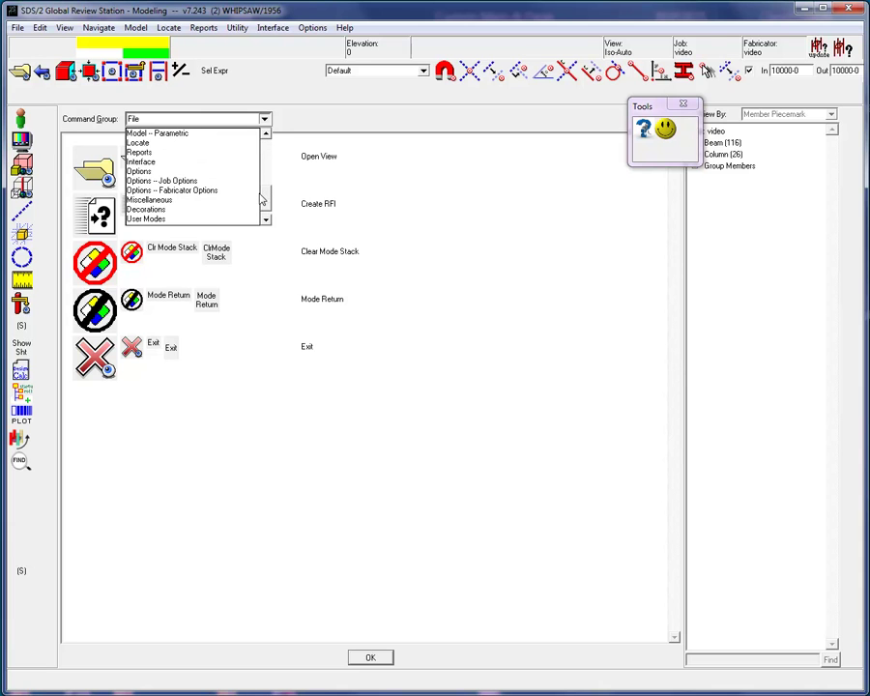
{"action": "left_click", "coordinate": [193, 205]}
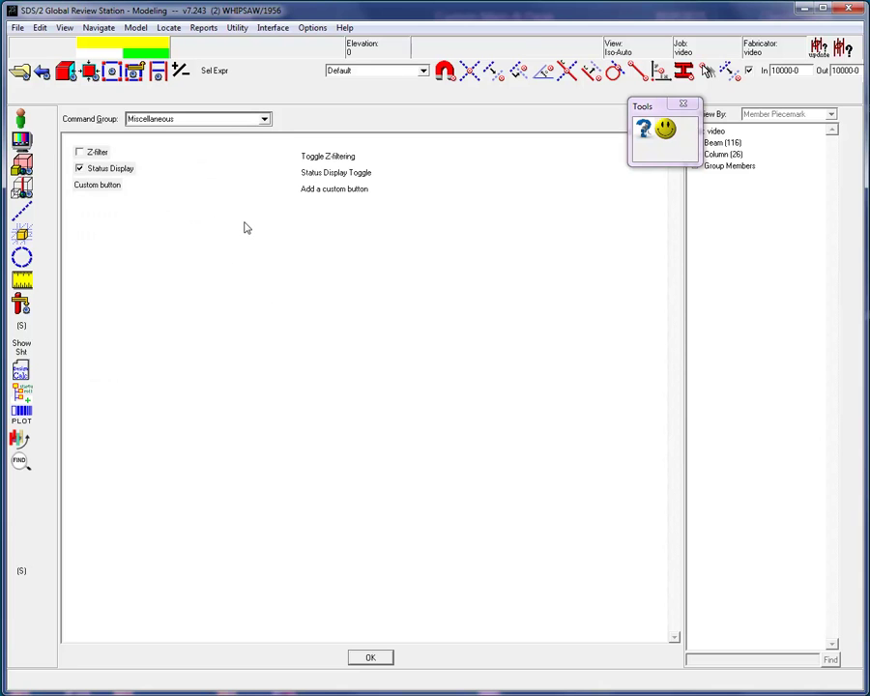
{"action": "left_click_drag", "start_coordinate": [103, 187], "coordinate": [646, 154]}
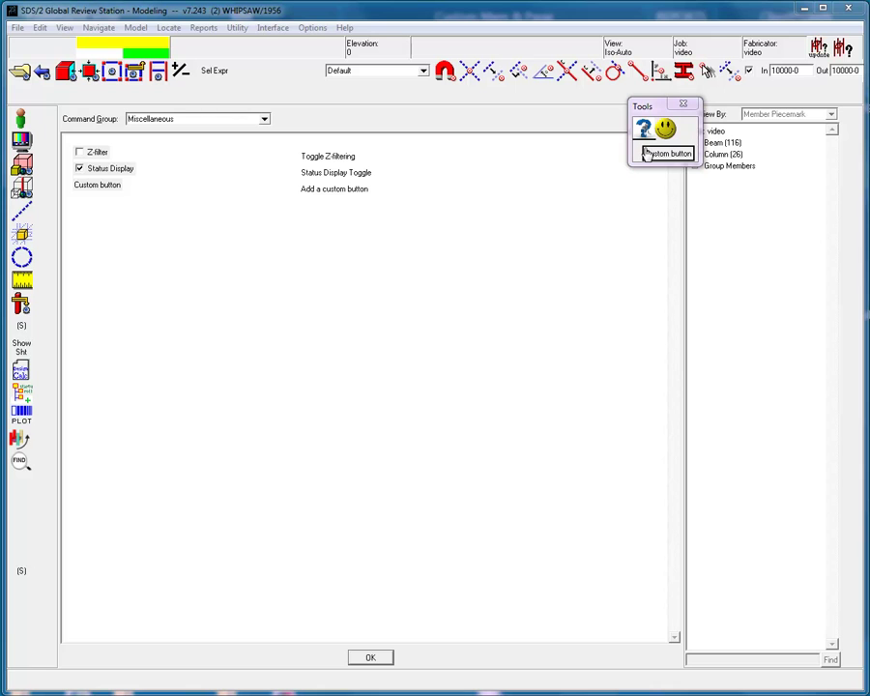
{"action": "left_click_drag", "start_coordinate": [646, 154], "coordinate": [649, 156]}
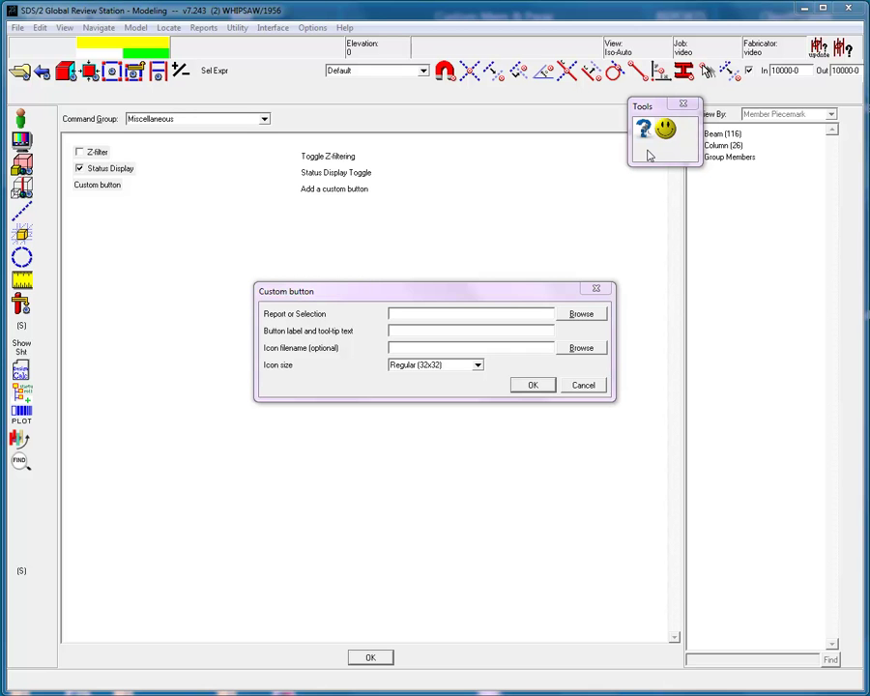
Set the button's report to 7.2_Member_QuickReviewBySelection from reports\Common.
{"action": "left_click", "coordinate": [580, 314]}
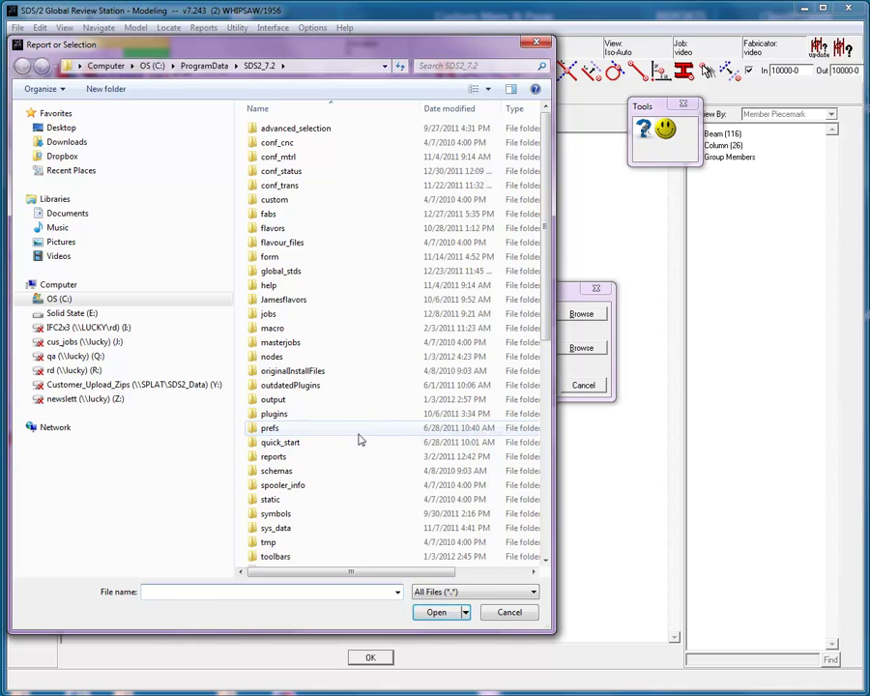
{"action": "double_click", "coordinate": [307, 456]}
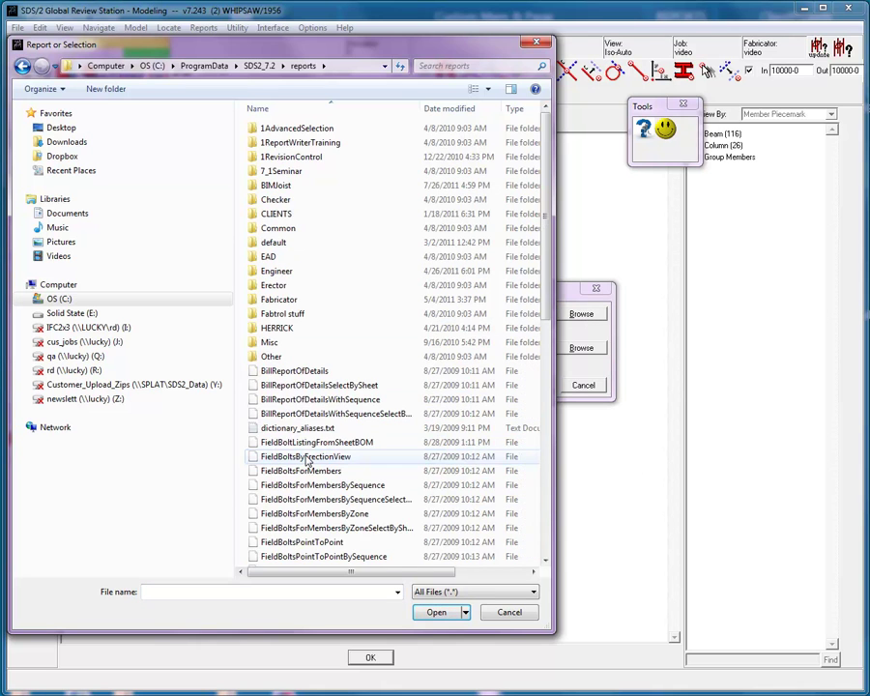
{"action": "double_click", "coordinate": [282, 228]}
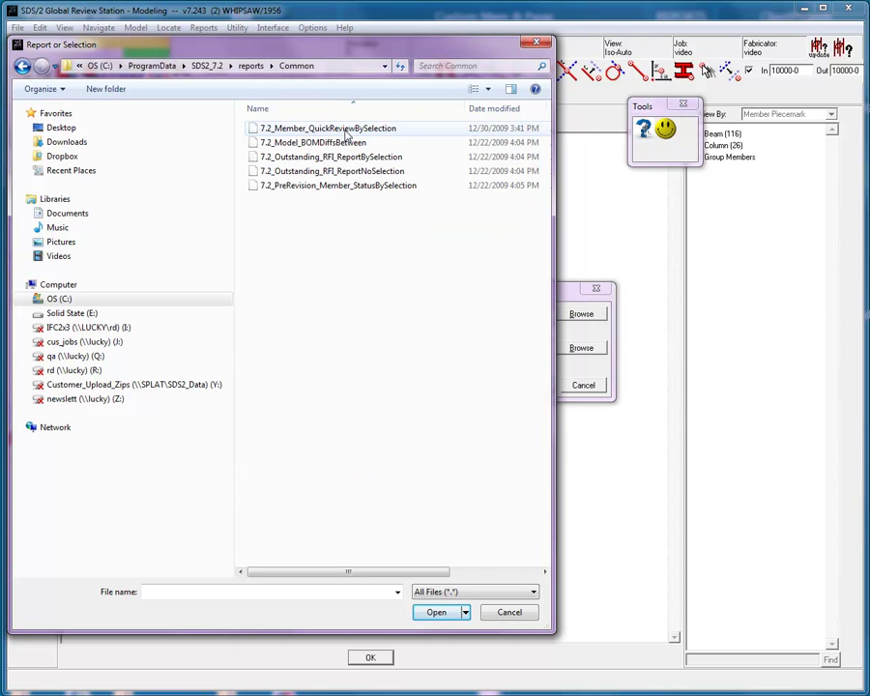
{"action": "double_click", "coordinate": [345, 133]}
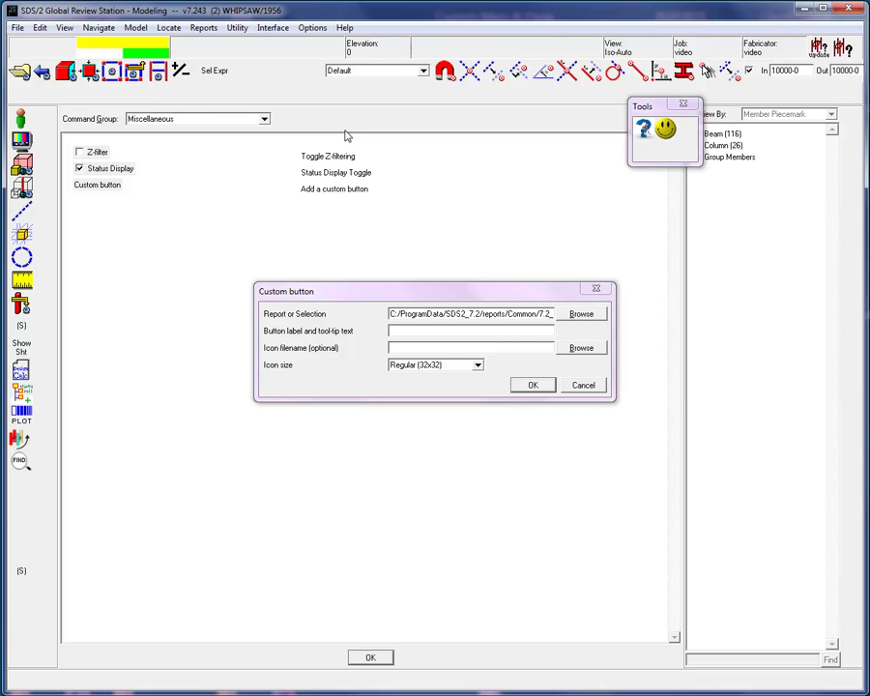
Label the button 'Quick Review', give it the snowmen.jpg icon from toolbars\Icon, and confirm.
{"action": "left_click", "coordinate": [408, 330]}
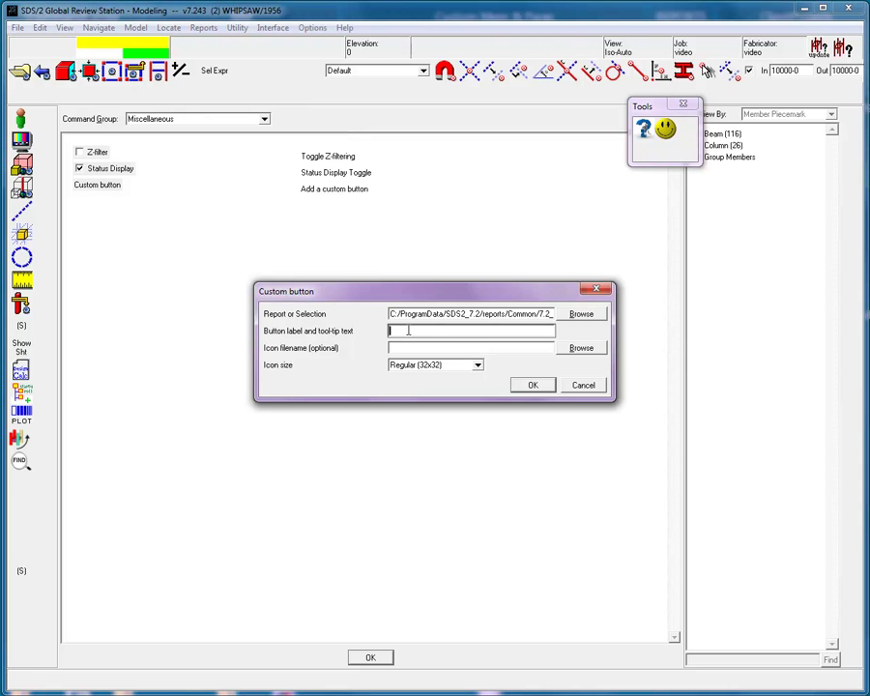
{"action": "type", "text": "Quick Review"}
{"action": "left_click", "coordinate": [578, 349]}
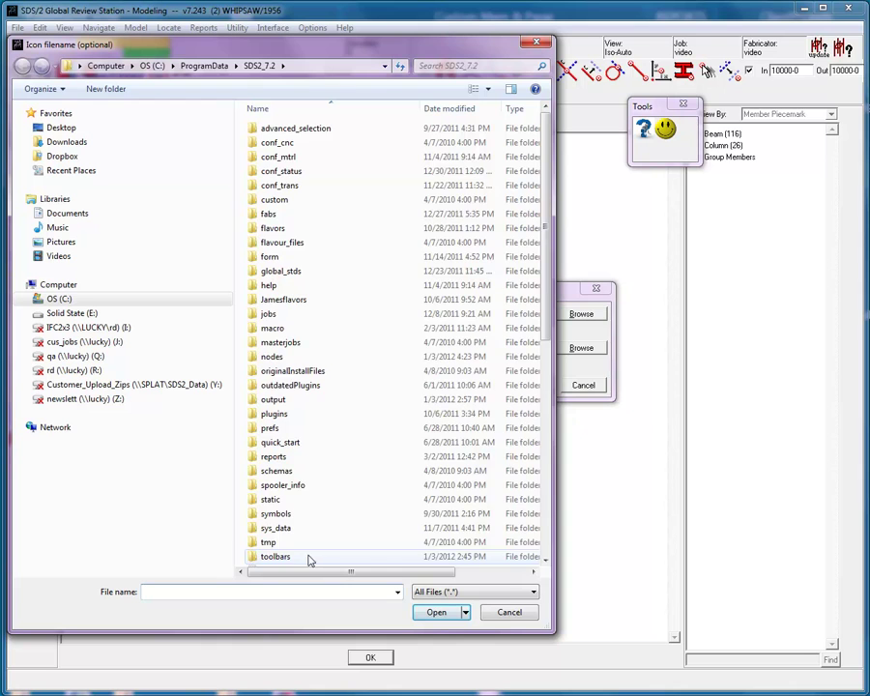
{"action": "double_click", "coordinate": [306, 555]}
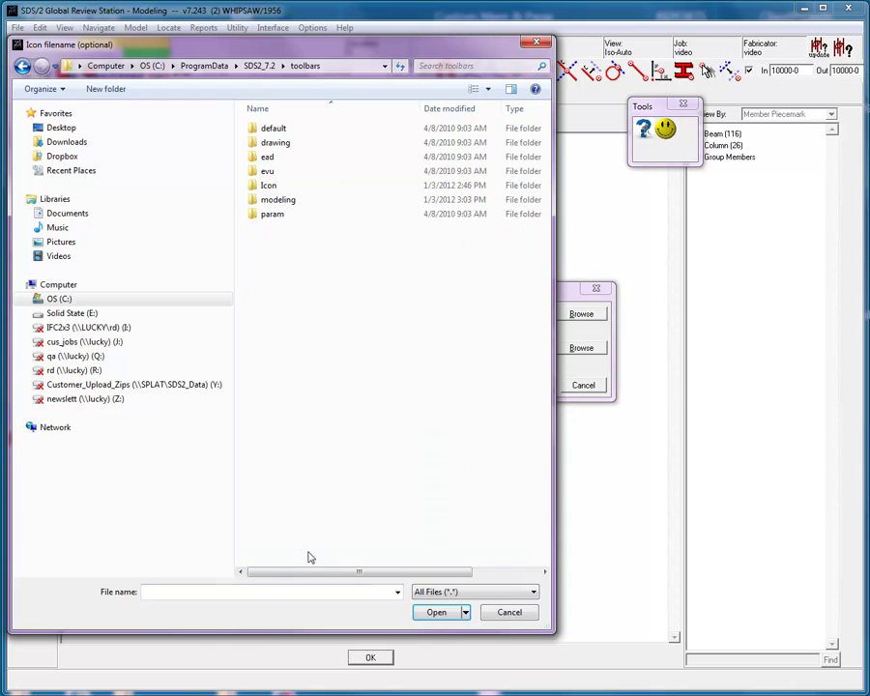
{"action": "double_click", "coordinate": [277, 186]}
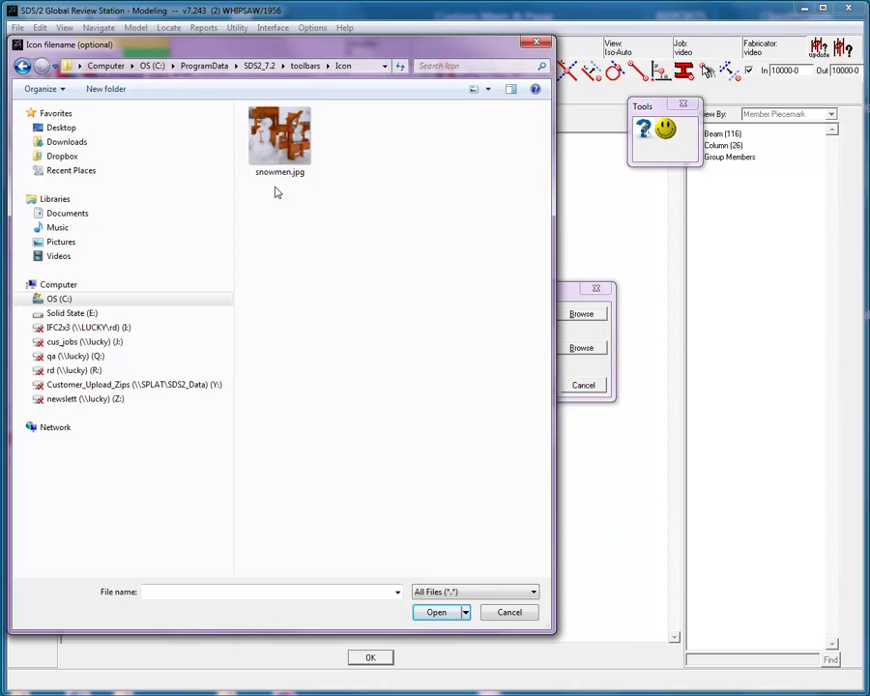
{"action": "double_click", "coordinate": [276, 174]}
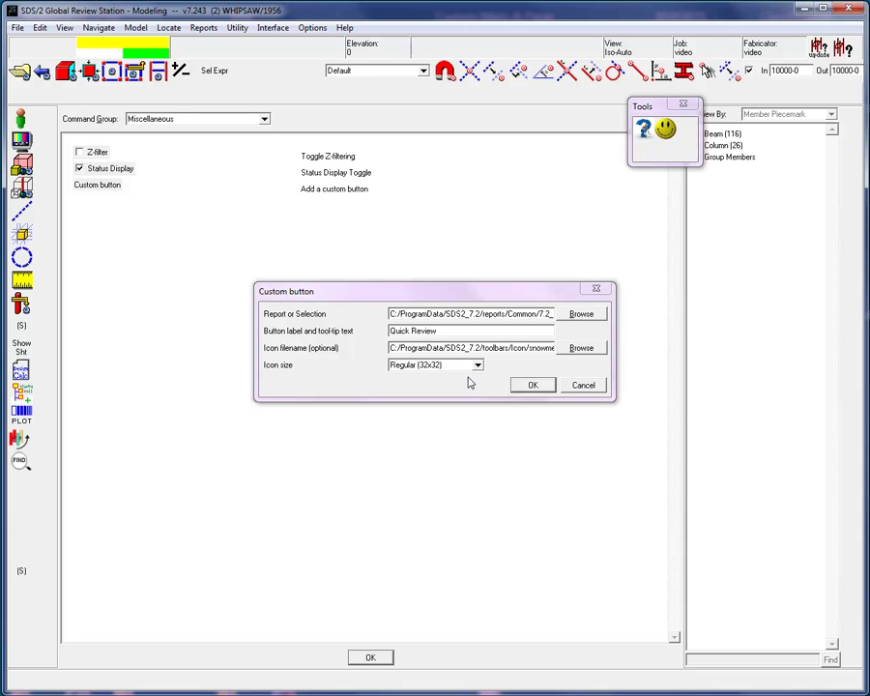
{"action": "left_click", "coordinate": [532, 386]}
Save the new toolbar configuration under the name video.txt.
{"action": "left_click", "coordinate": [373, 660]}
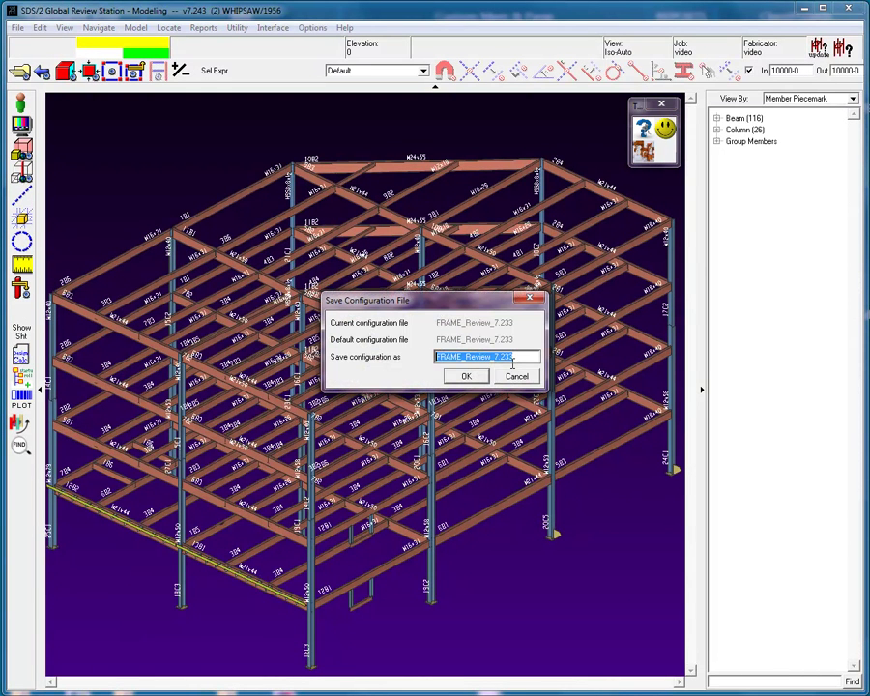
{"action": "type", "text": "video"}
{"action": "type", "text": ".txt"}
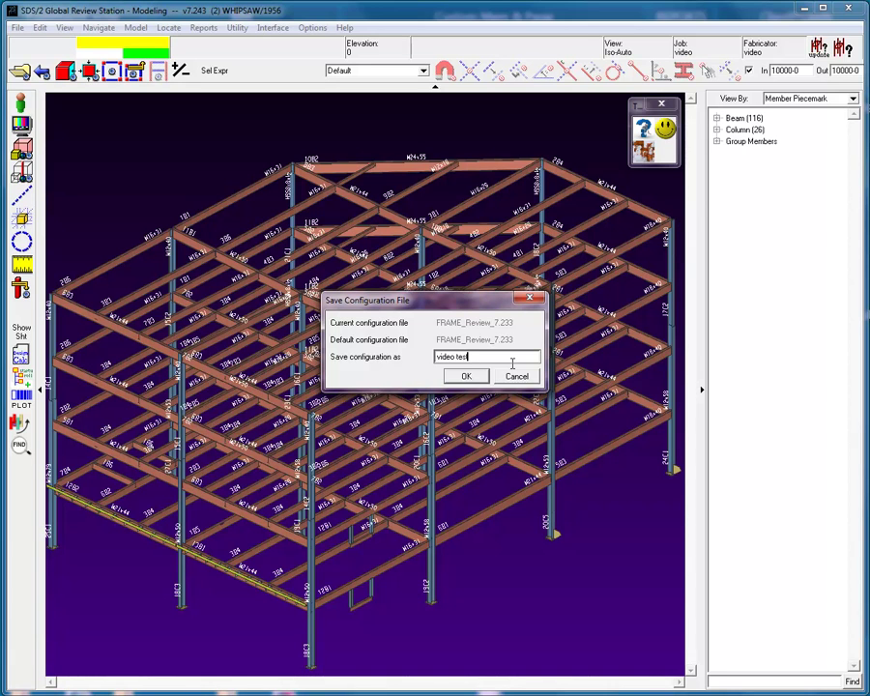
{"action": "left_click", "coordinate": [466, 376]}
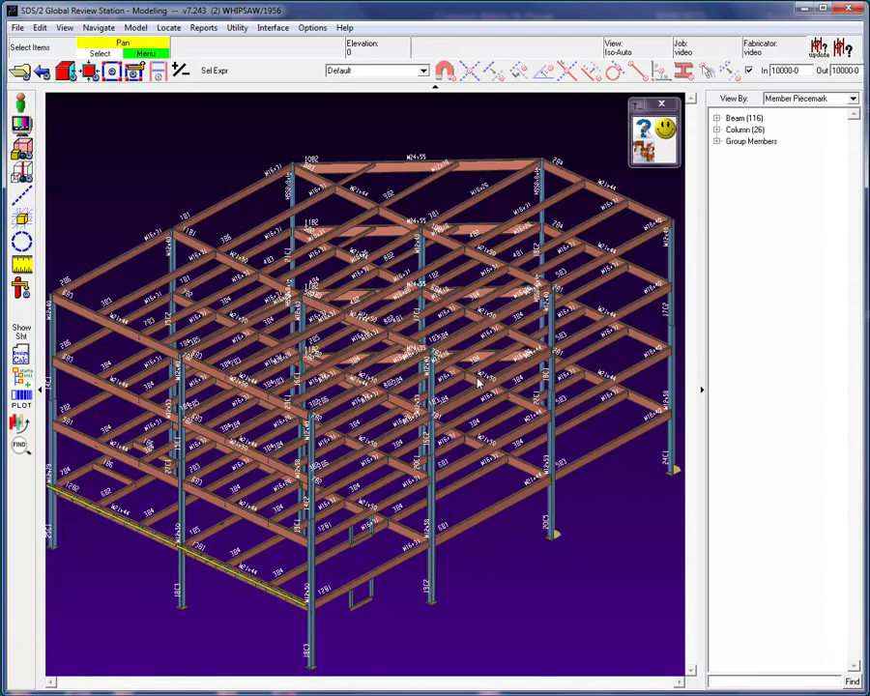
Run the Quick Review report on selected front beams and a column, then close it.
{"action": "left_click", "coordinate": [416, 521]}
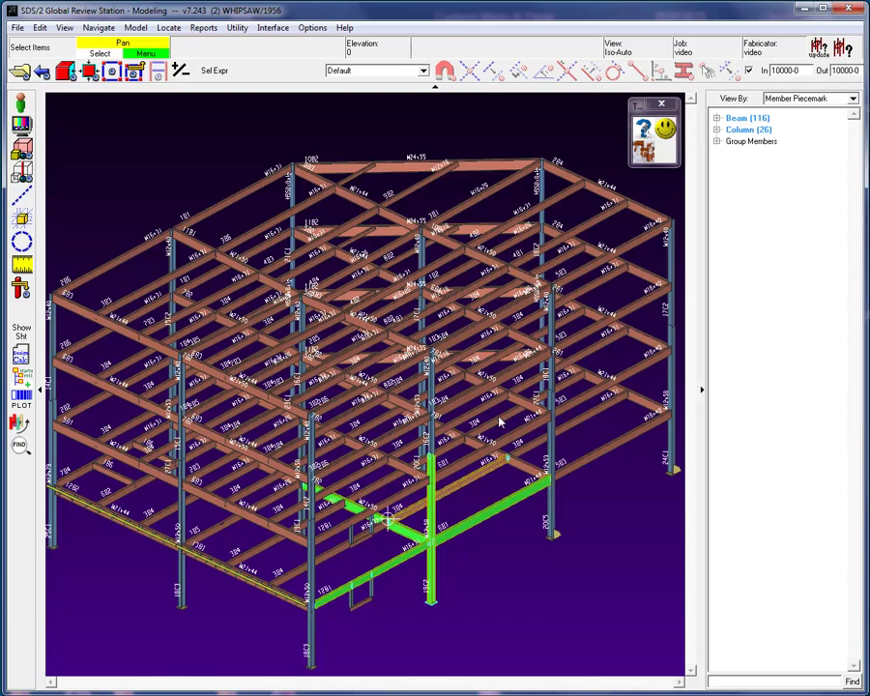
{"action": "right_click", "coordinate": [569, 312]}
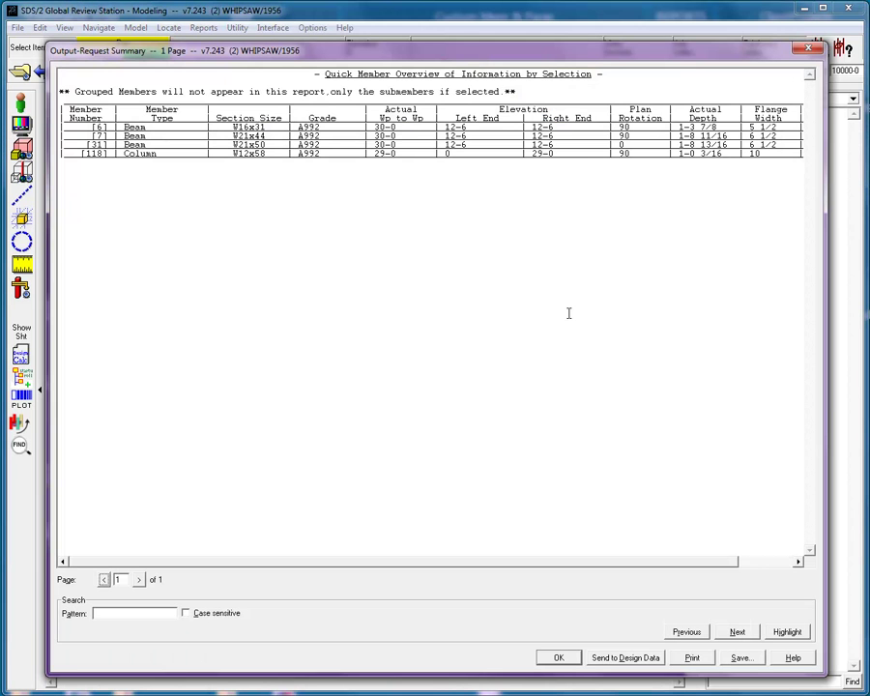
{"action": "key", "text": "Return"}
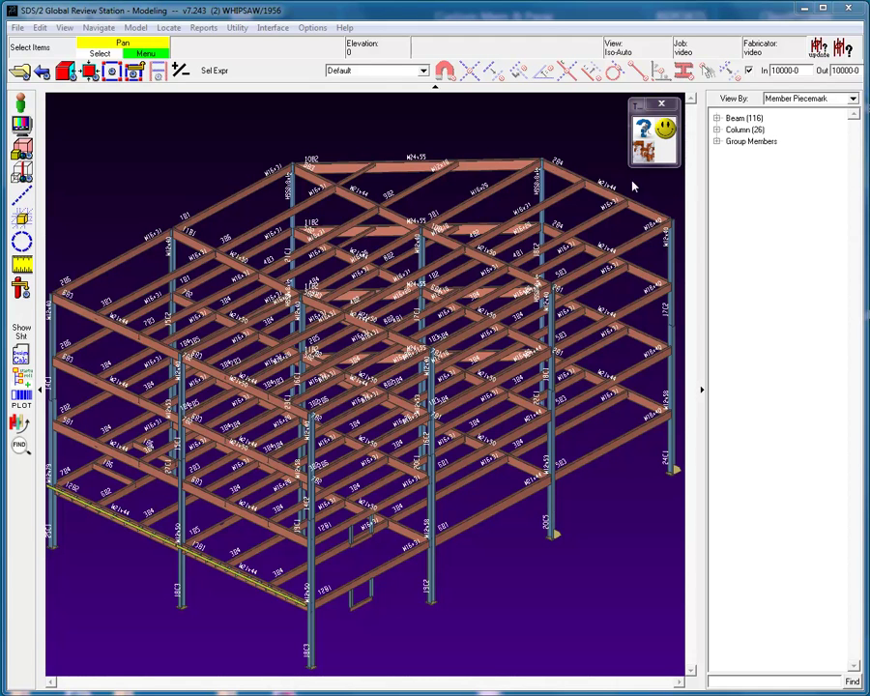
{"action": "left_click", "coordinate": [311, 27]}
{"action": "left_click", "coordinate": [275, 79]}
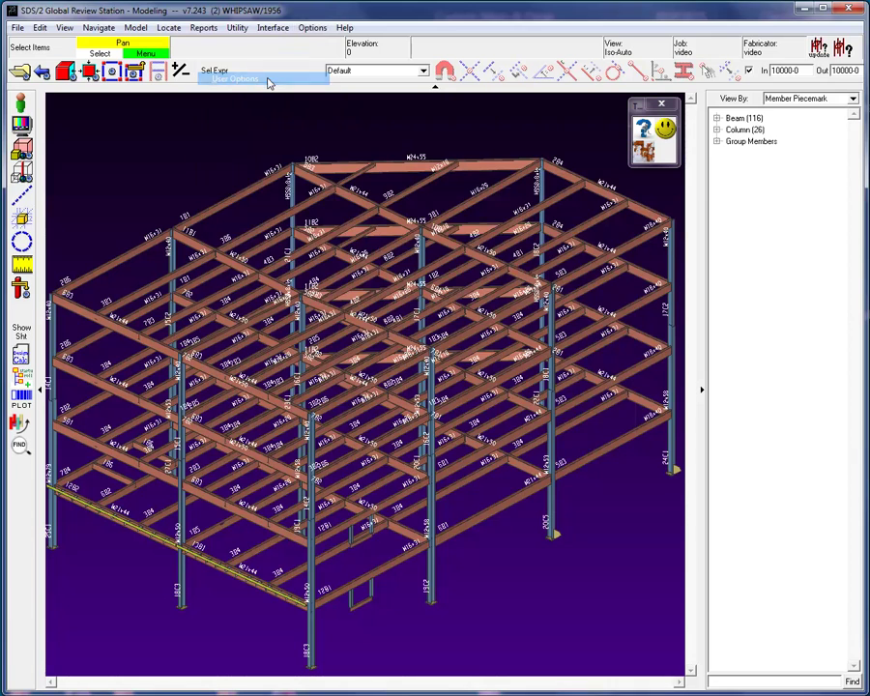
{"action": "left_click", "coordinate": [285, 217]}
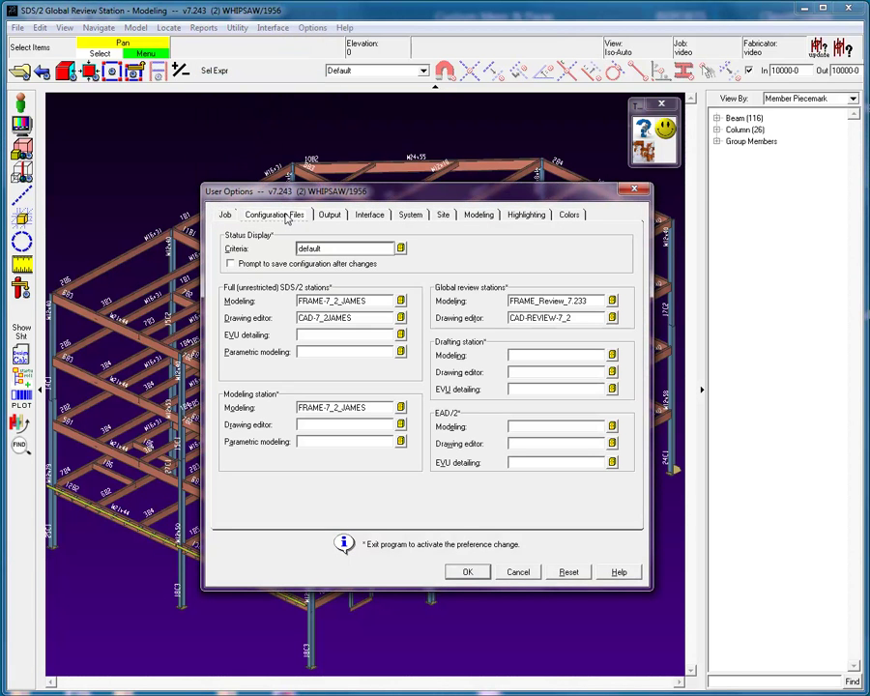
{"action": "left_click", "coordinate": [286, 219]}
{"action": "left_click", "coordinate": [611, 301]}
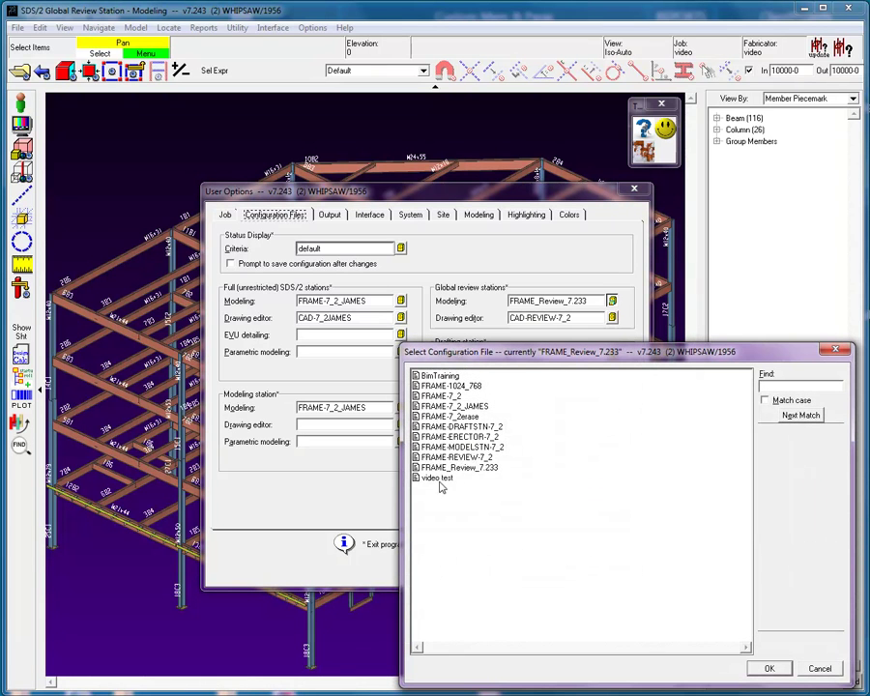
{"action": "key", "text": "Escape"}
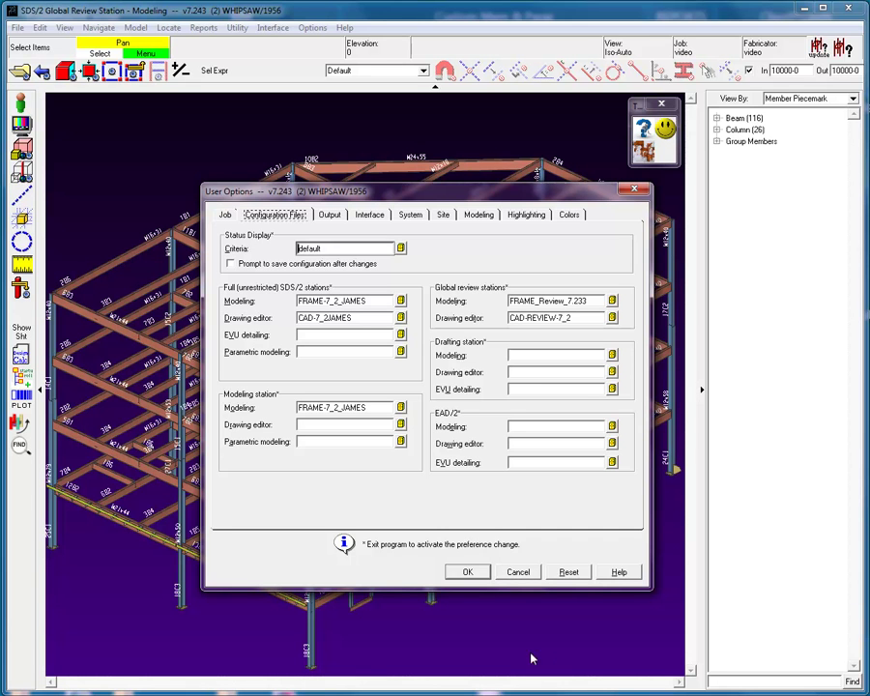
{"action": "left_click", "coordinate": [468, 571]}
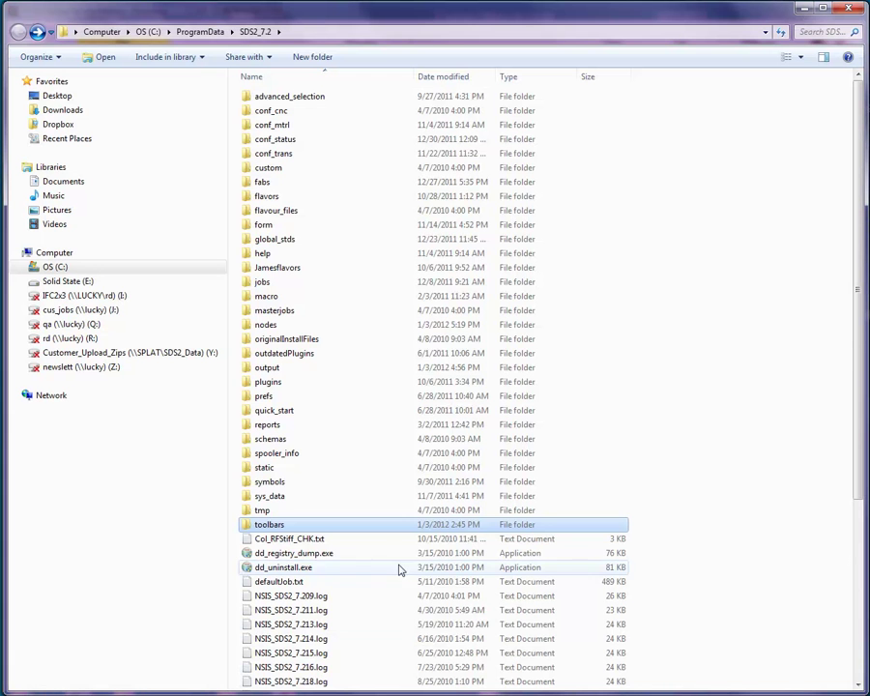
Go into toolbars\modeling and open the video test configuration file in WordPad.
{"action": "key", "text": "Return"}
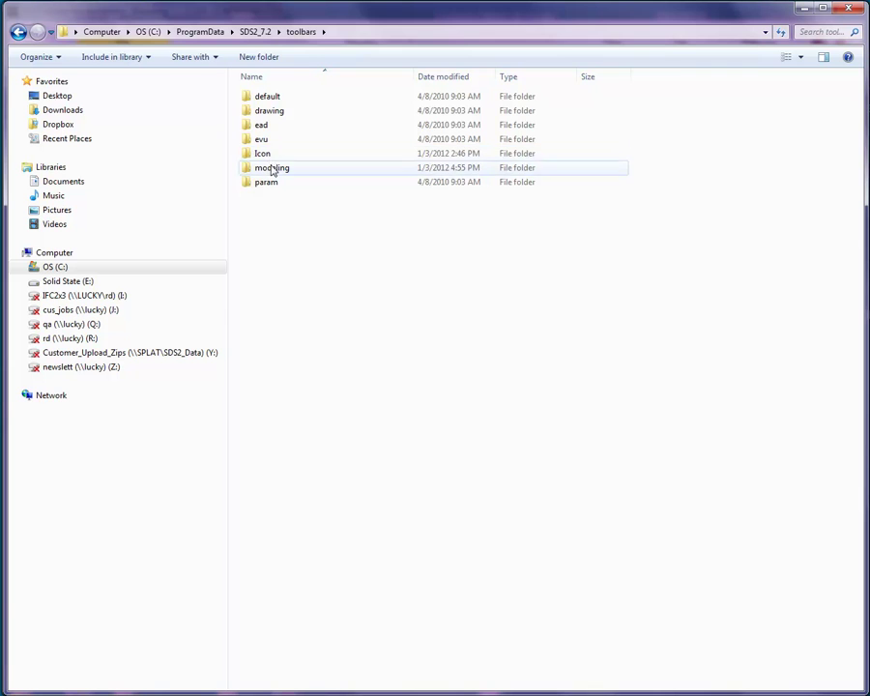
{"action": "double_click", "coordinate": [274, 168]}
{"action": "double_click", "coordinate": [275, 240]}
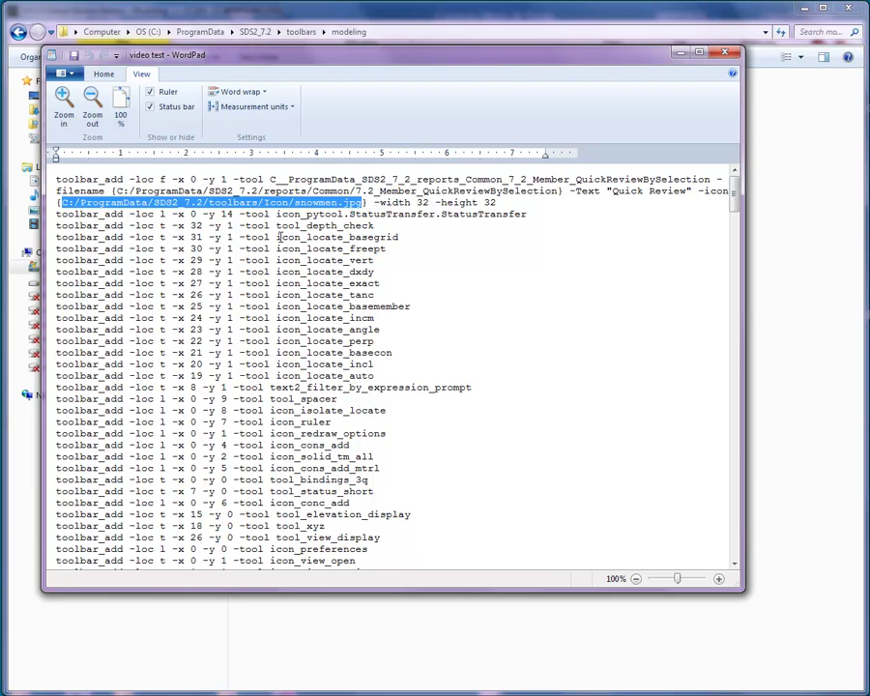
Close the video test file in WordPad and the Explorer window.
{"action": "left_click", "coordinate": [725, 53]}
{"action": "left_click", "coordinate": [848, 10]}
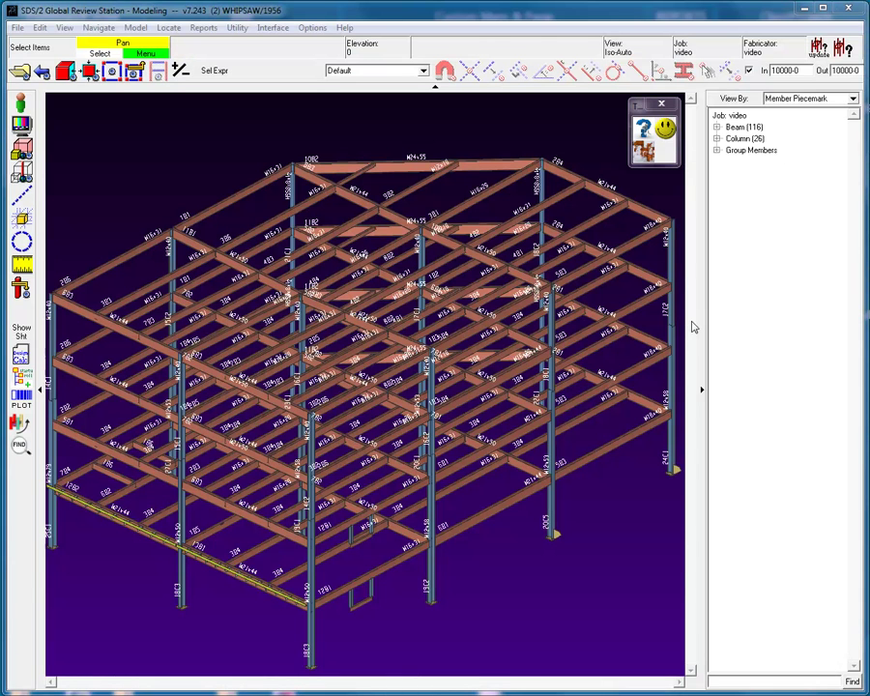